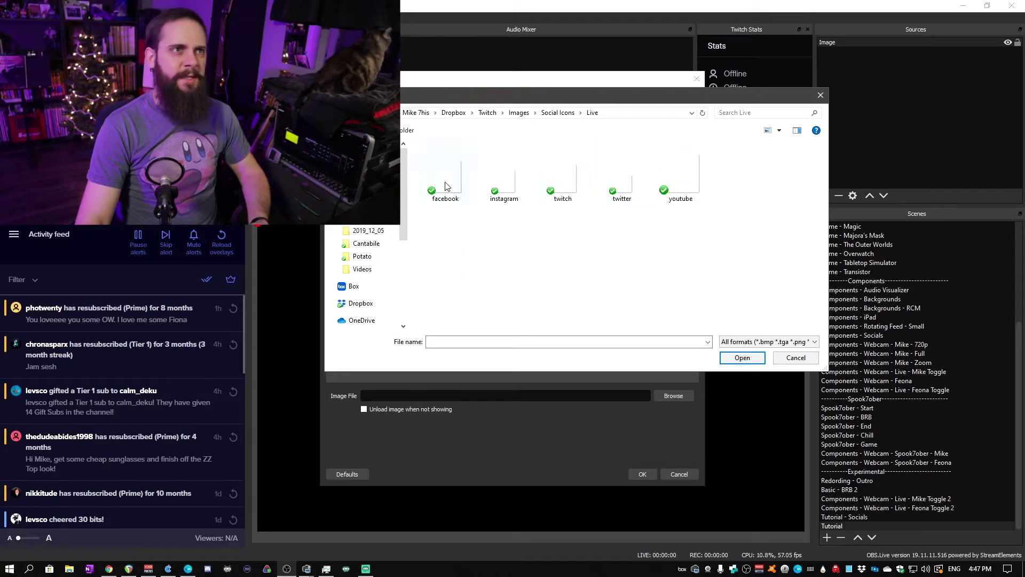
# Step: Load the facebook icon from the Social Icons Live folder into the image source and place it in the lower middle of the canvas
pyautogui.click(742, 357)
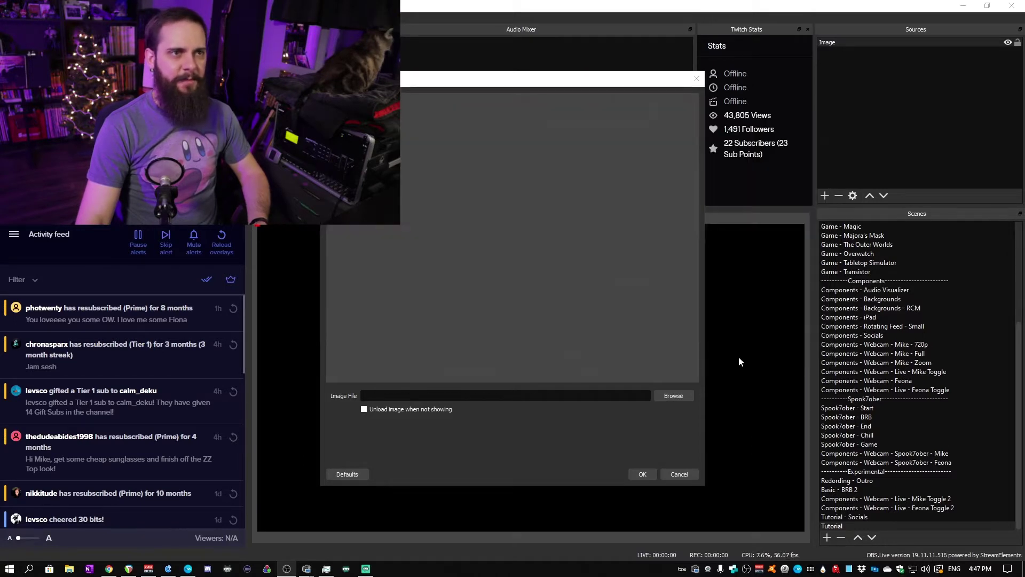
pyautogui.click(647, 473)
pyautogui.moveTo(270, 237); pyautogui.dragTo(484, 430)
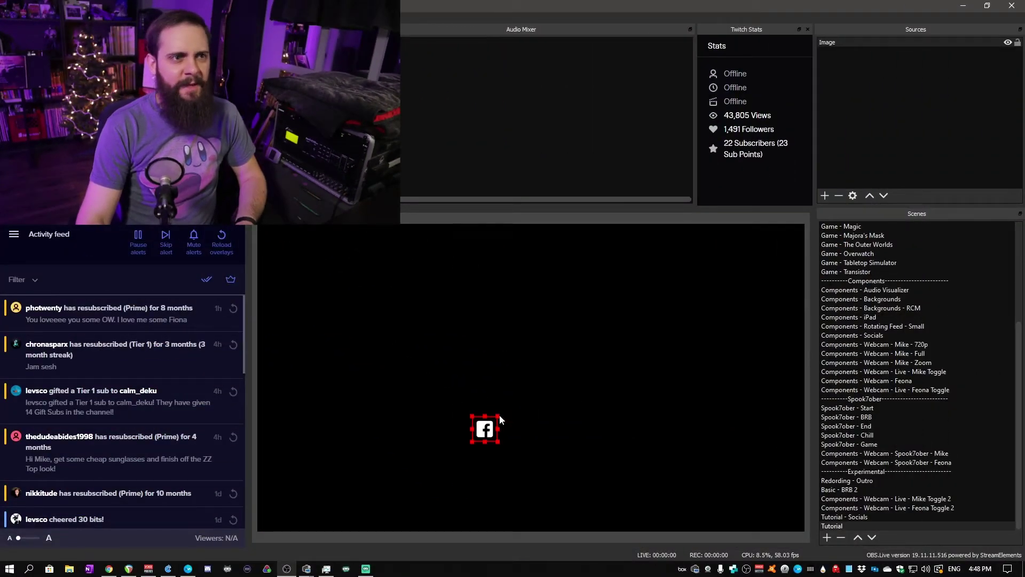
# Step: Enlarge the Facebook icon on the canvas, shrink it to less than its original size, and deselect it
pyautogui.moveTo(511, 409); pyautogui.dragTo(589, 356)
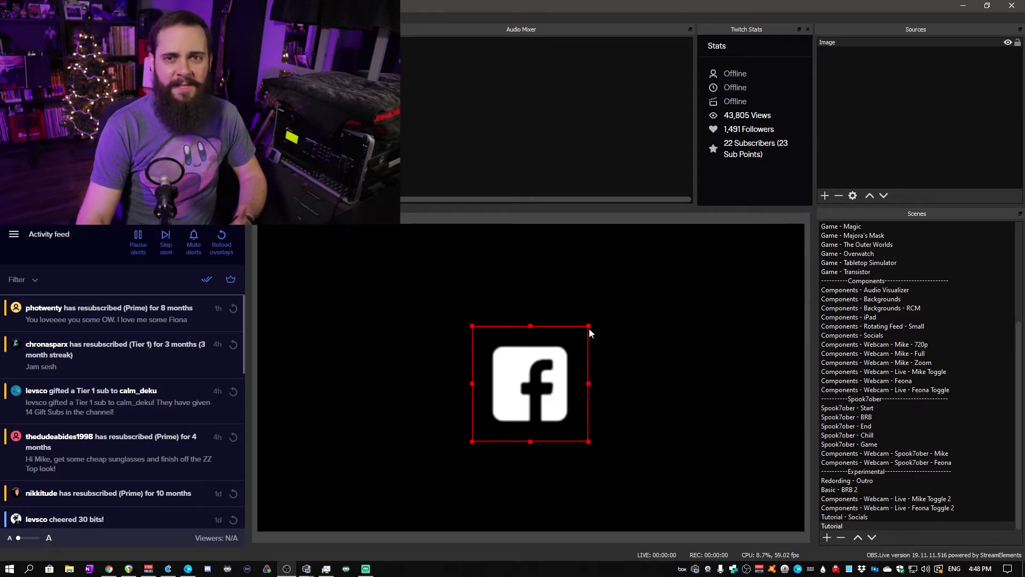
pyautogui.moveTo(588, 327); pyautogui.dragTo(542, 372)
pyautogui.moveTo(512, 406); pyautogui.dragTo(490, 429)
pyautogui.click(482, 458)
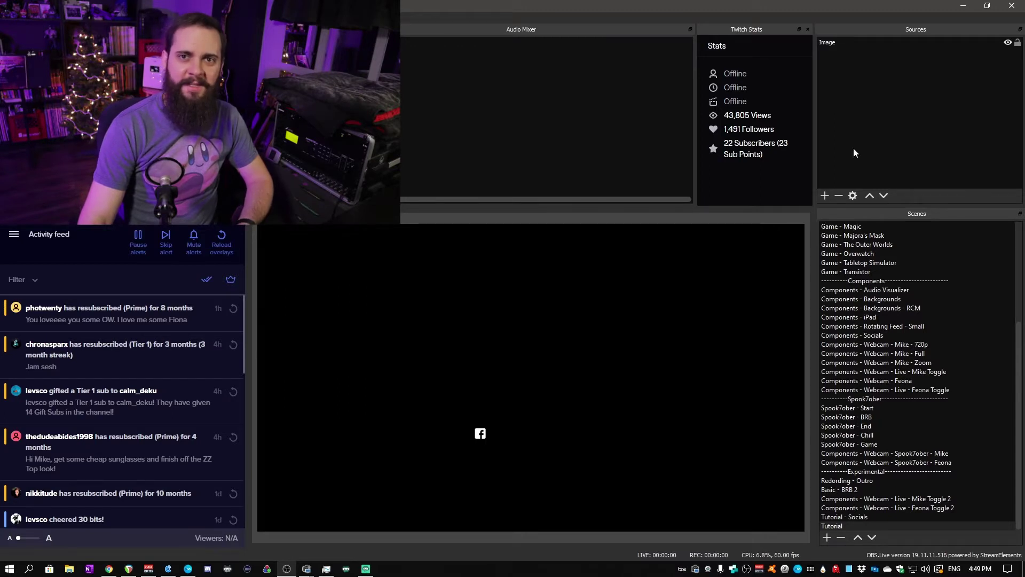
# Step: Reset the transform of the Image source
pyautogui.click(834, 43)
pyautogui.rightClick(834, 43)
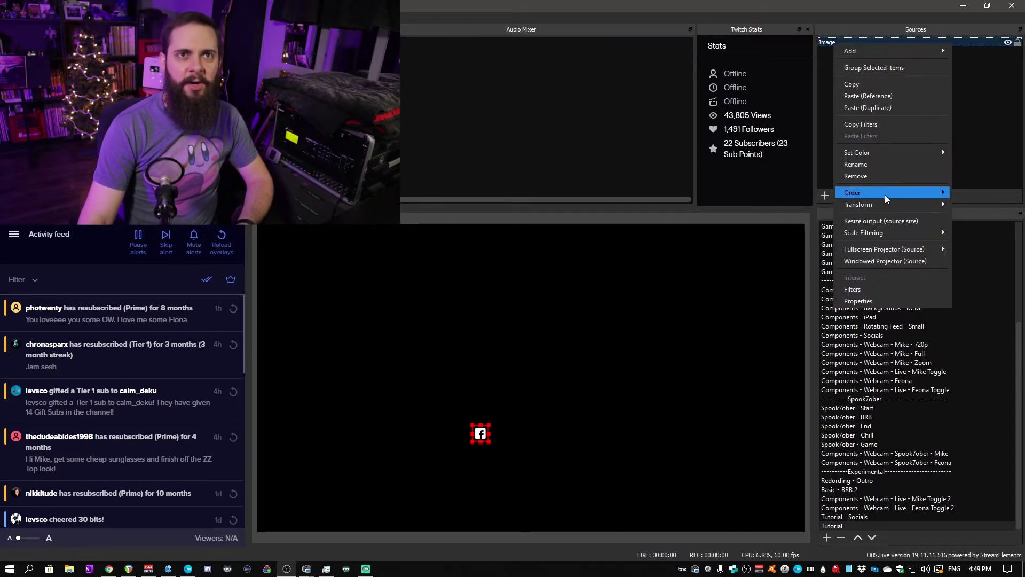
pyautogui.moveTo(882, 204)
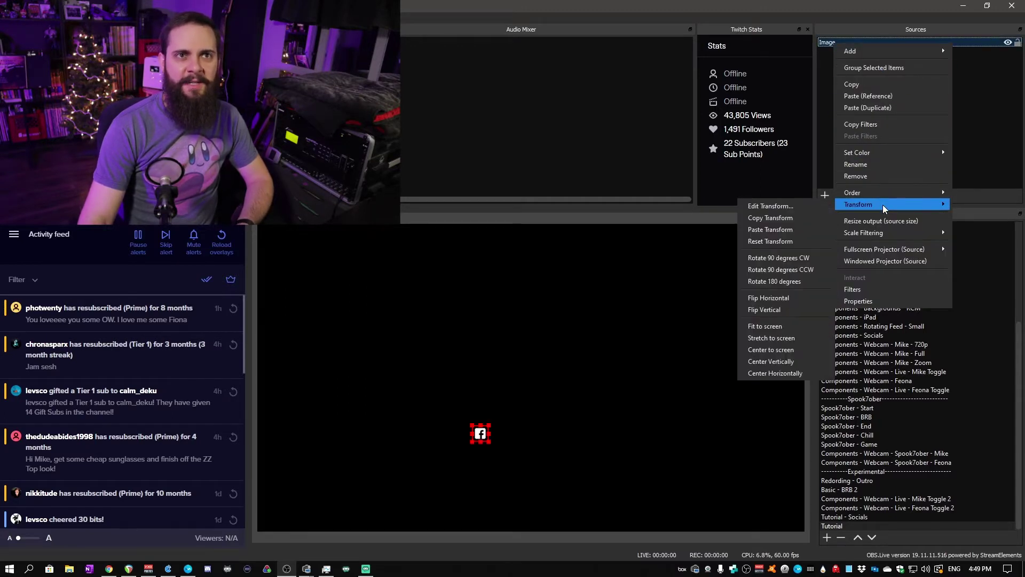
pyautogui.click(787, 242)
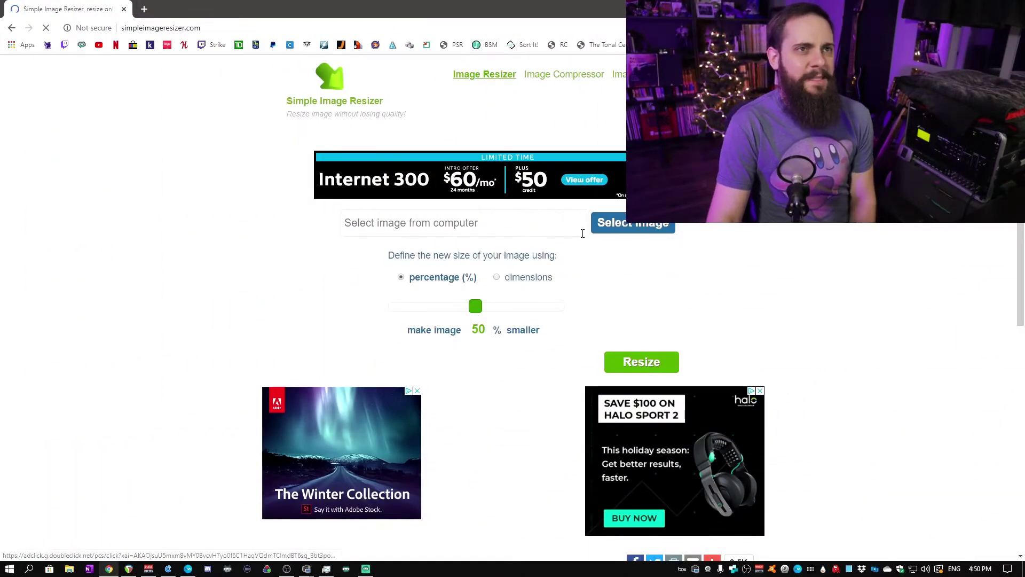
# Step: Choose the instagram image from the Dropbox Twitch > Images > Social Icons > Original folder as the picture to resize
pyautogui.click(636, 224)
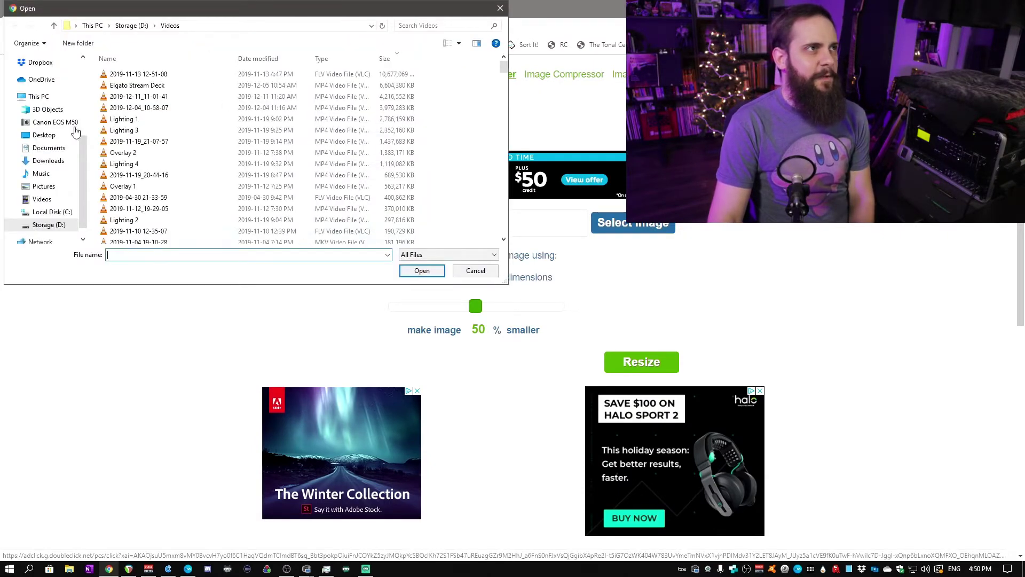
pyautogui.scroll(1, 83, 178)
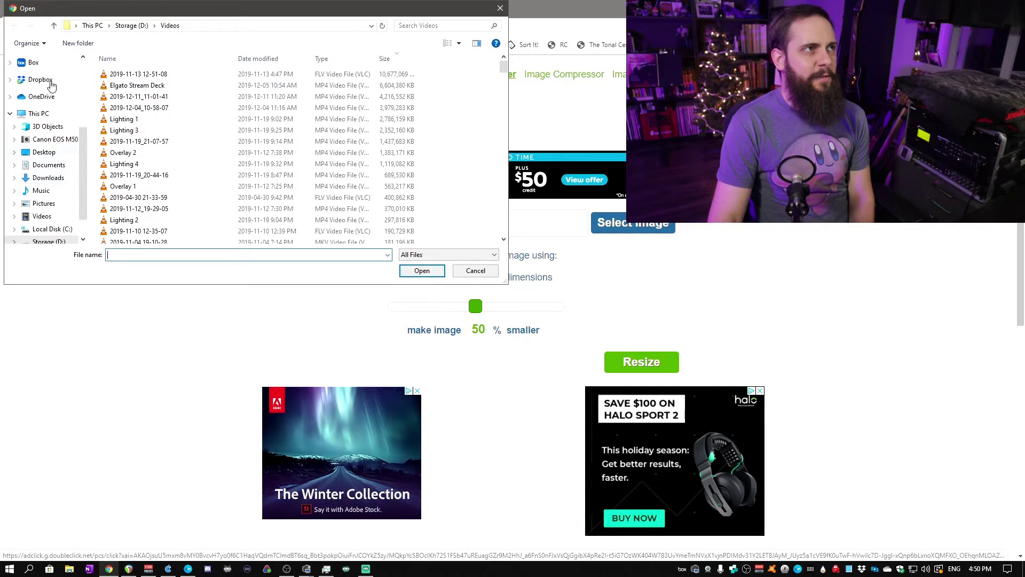
pyautogui.click(48, 79)
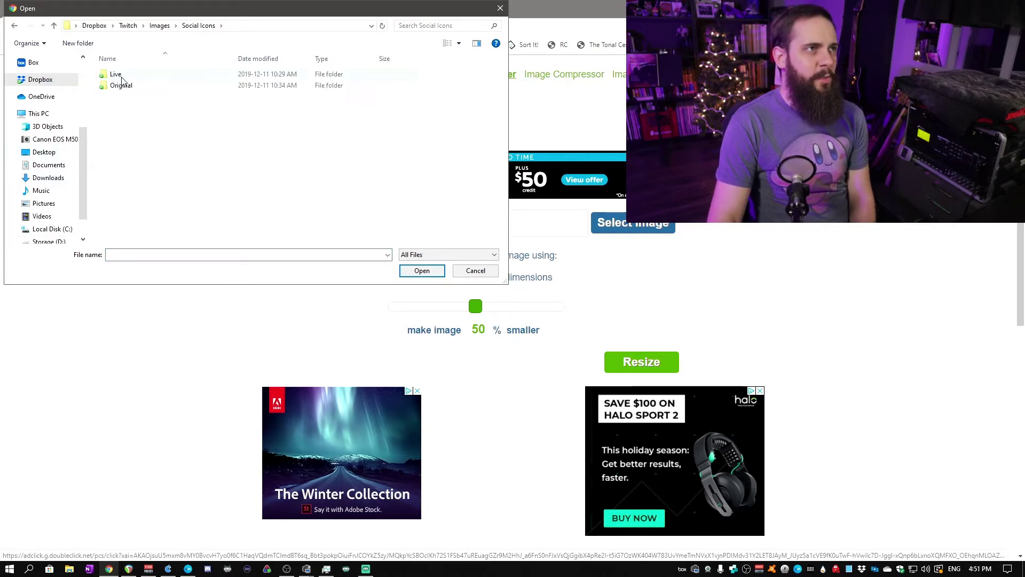
pyautogui.doubleClick(127, 88)
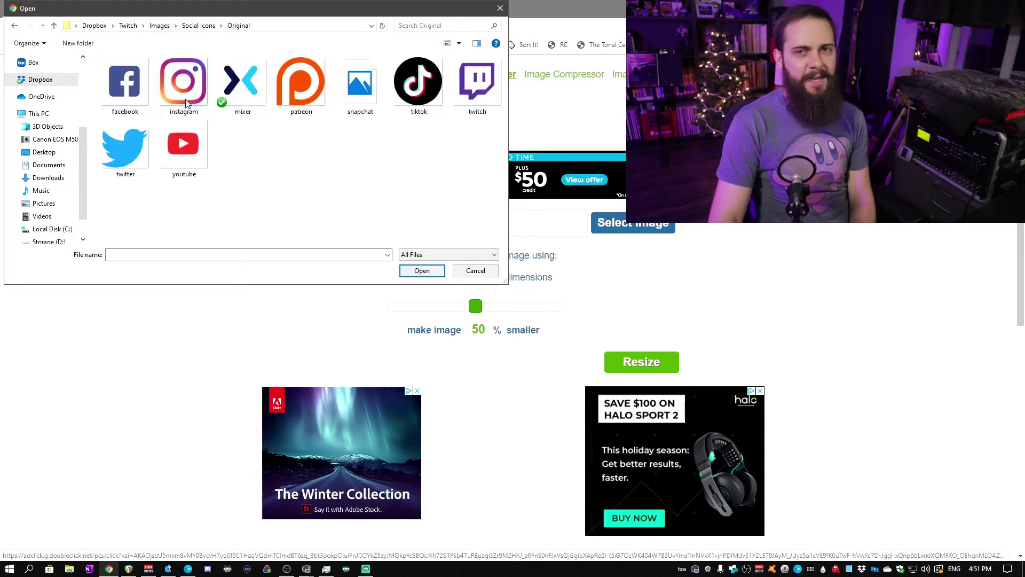
pyautogui.click(186, 102)
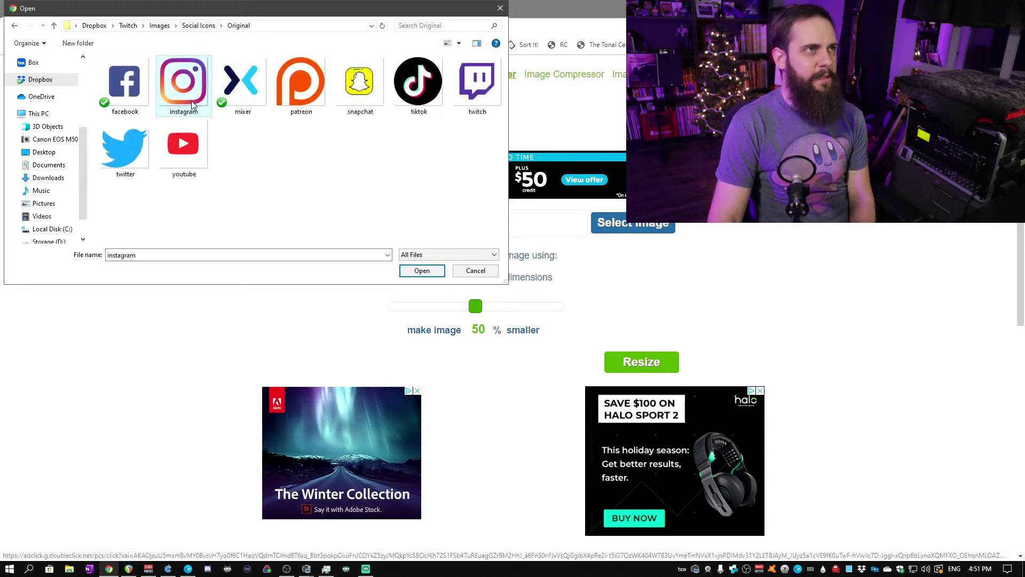
pyautogui.click(421, 271)
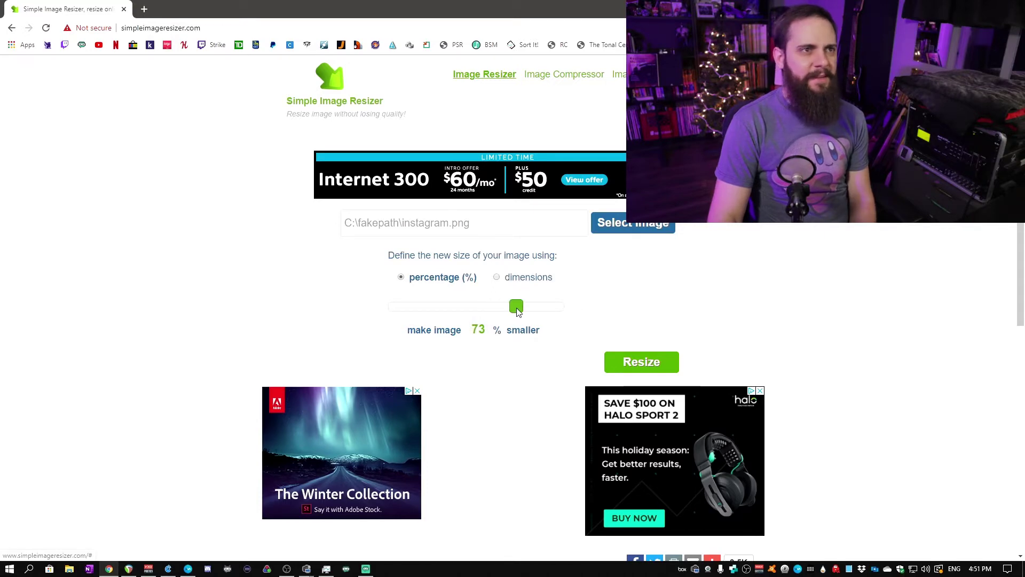
# Step: Make the Instagram icon 83% smaller and download the resized image
pyautogui.moveTo(518, 312); pyautogui.dragTo(535, 310)
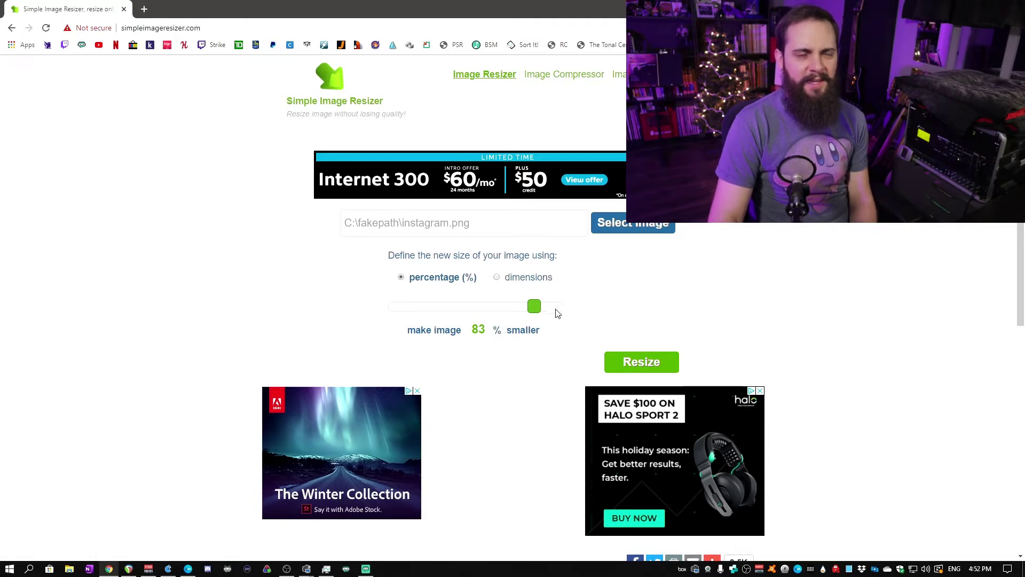
pyautogui.click(636, 367)
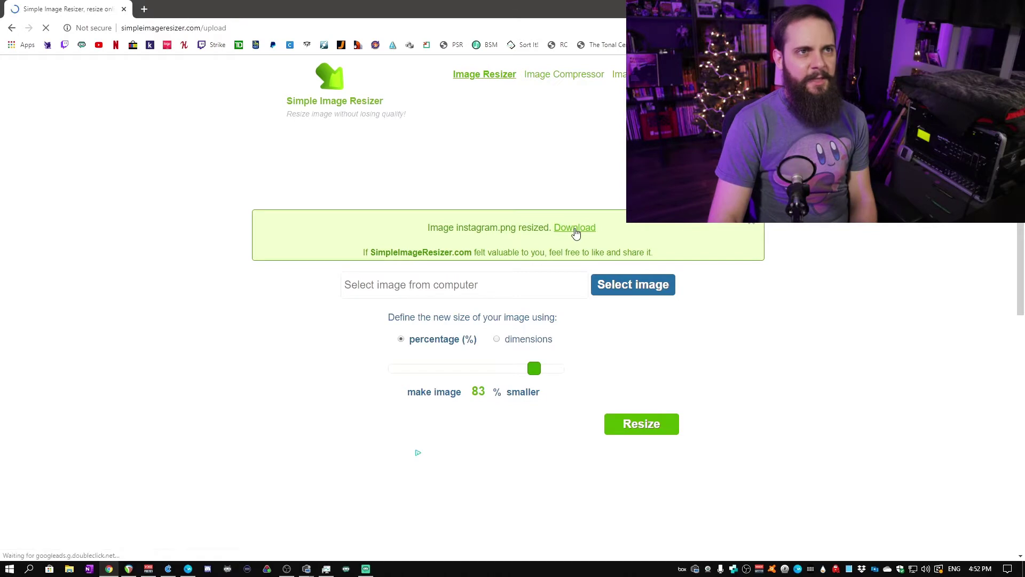
pyautogui.click(575, 230)
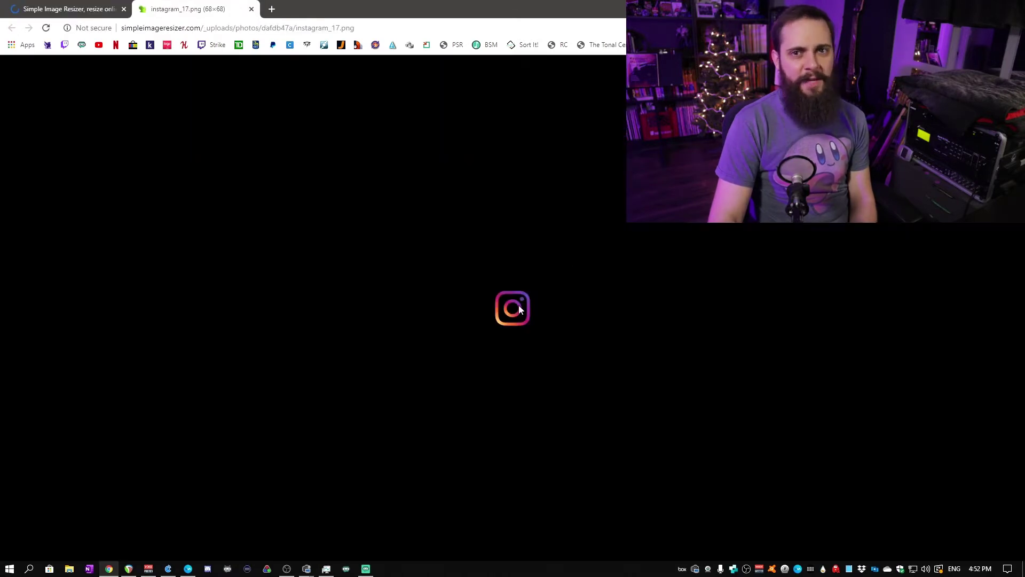
pyautogui.rightClick(518, 307)
pyautogui.click(565, 327)
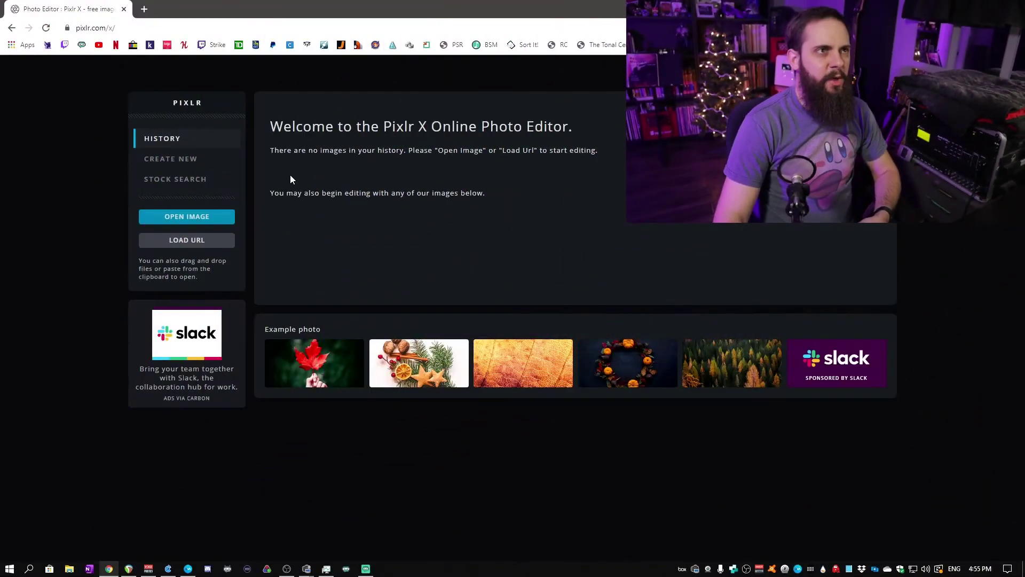
# Step: Open the instagram image from the Social Icons Original folder in the Pixlr X photo editor
pyautogui.click(210, 216)
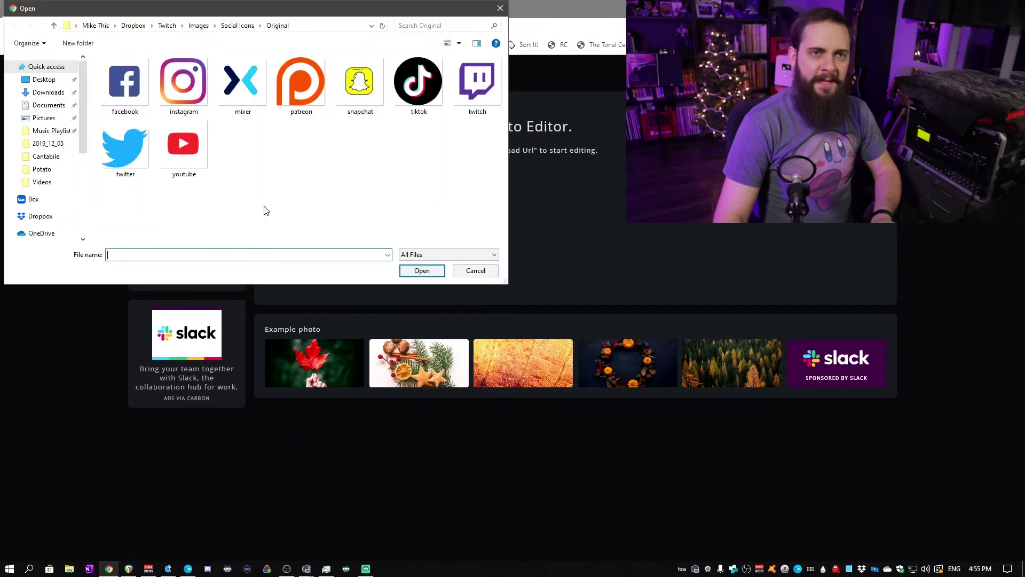
pyautogui.click(183, 86)
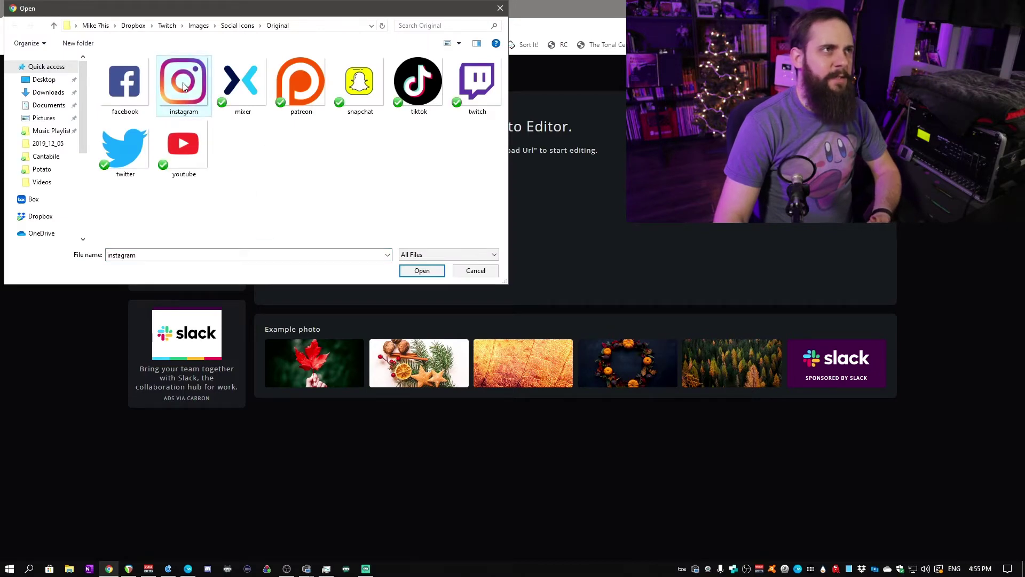
pyautogui.click(422, 271)
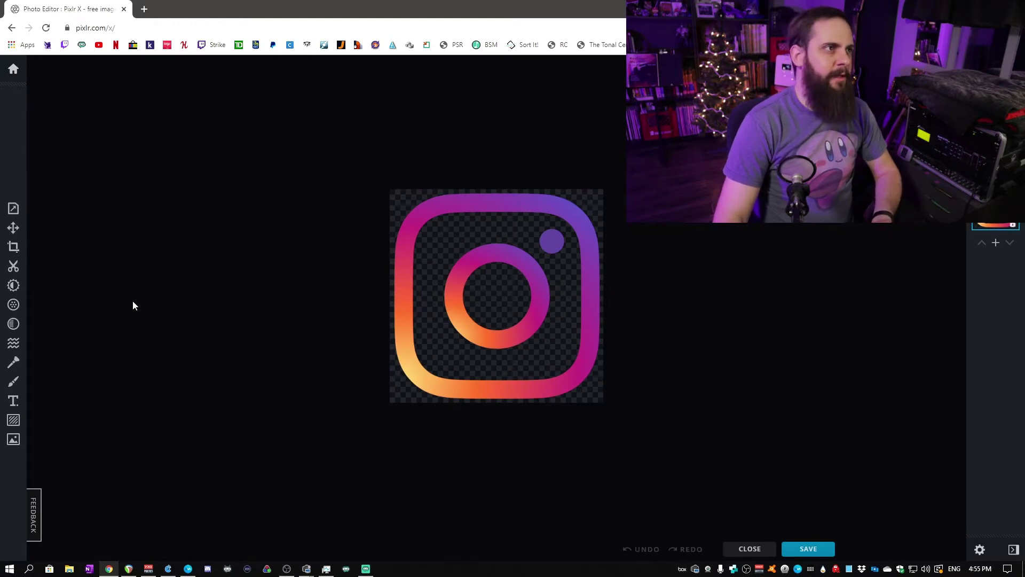
# Step: Turn the Instagram icon white with saturation -100 and brightness 100, and download it as a PNG named instagram
pyautogui.click(14, 292)
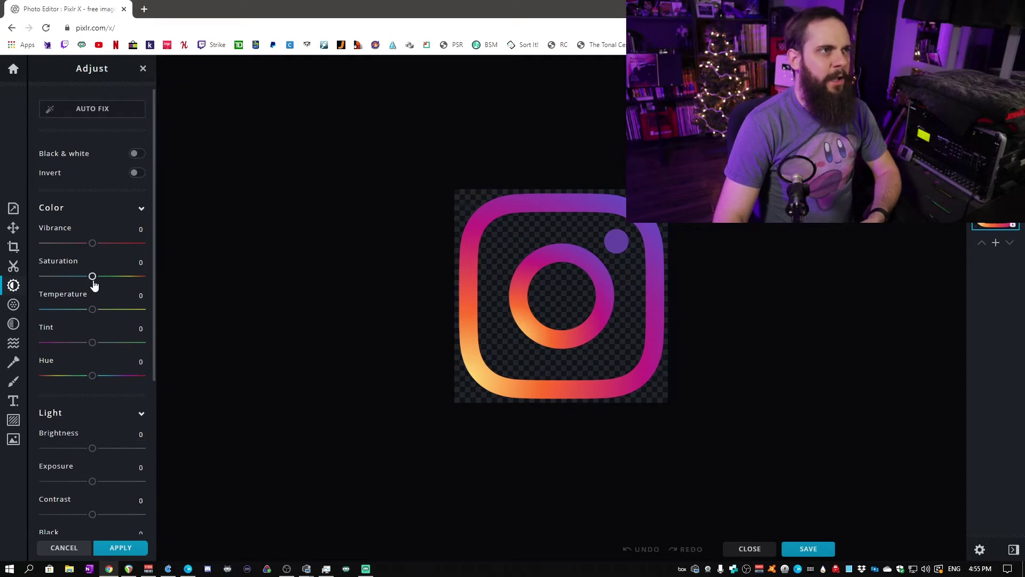
pyautogui.moveTo(91, 280); pyautogui.dragTo(42, 279)
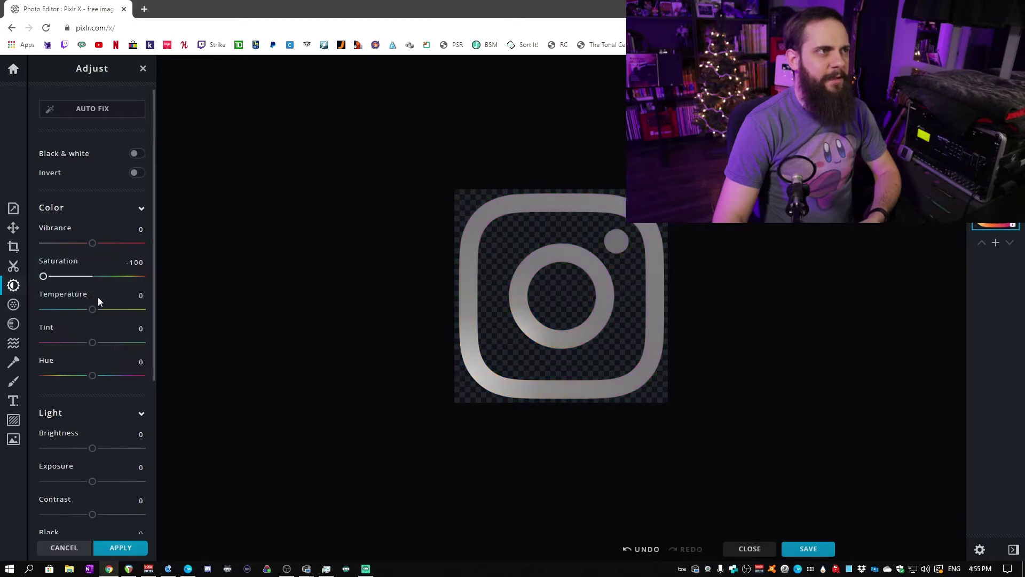
pyautogui.moveTo(90, 451); pyautogui.dragTo(172, 457)
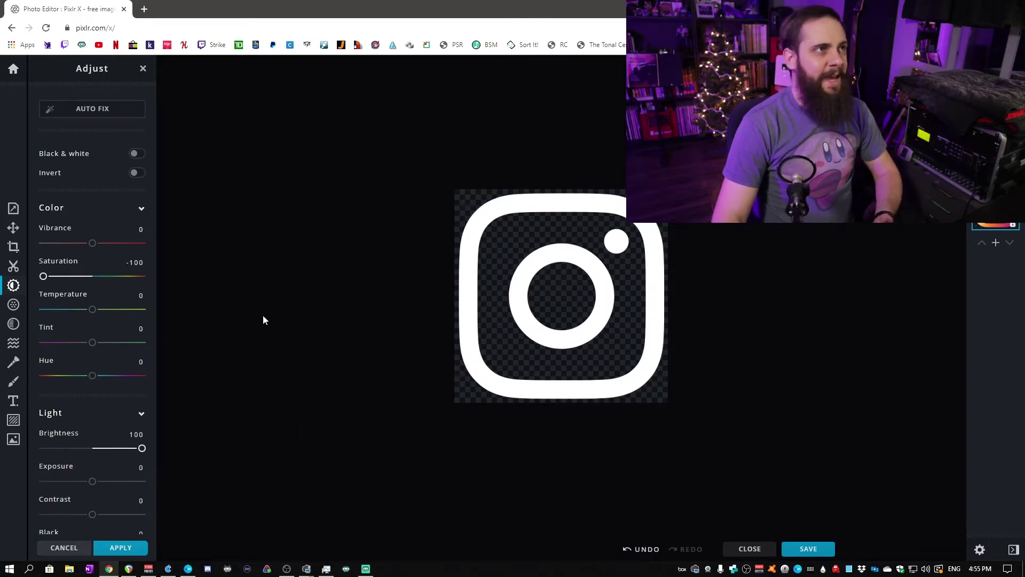
pyautogui.click(808, 550)
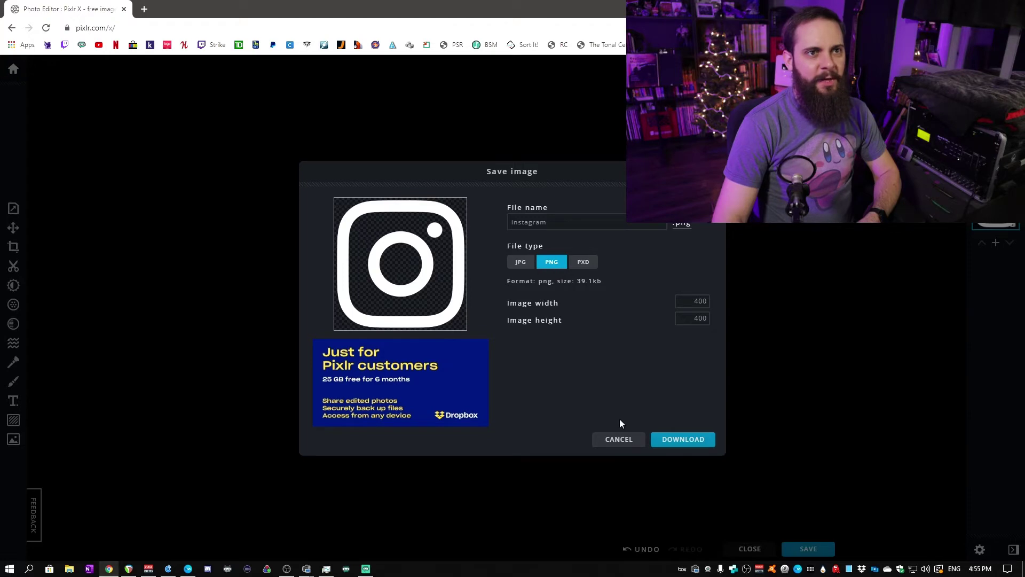
pyautogui.click(682, 439)
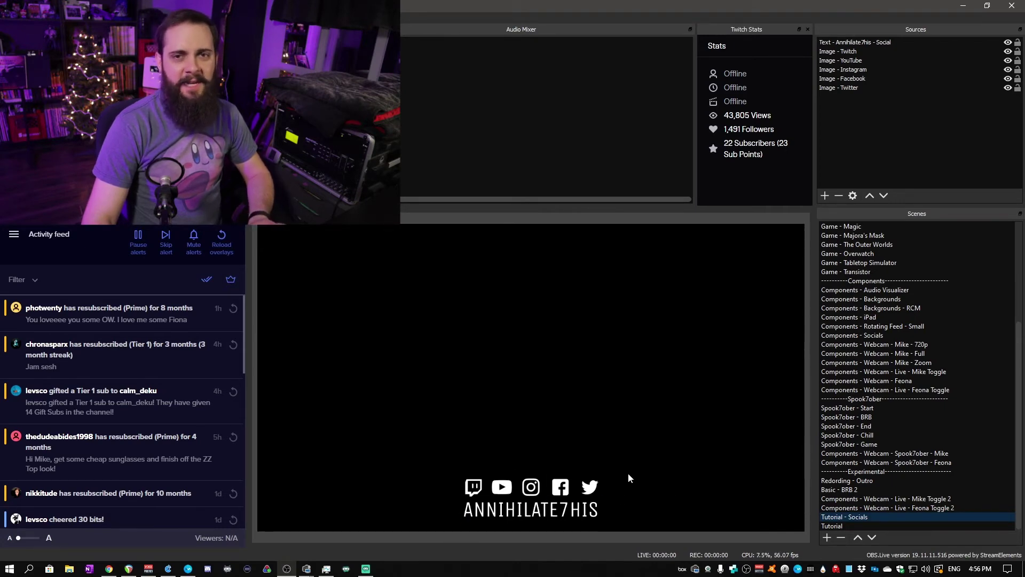
# Step: Add a Color Correction filter with its default name to the Image - Twitter source
pyautogui.click(832, 88)
pyautogui.rightClick(832, 89)
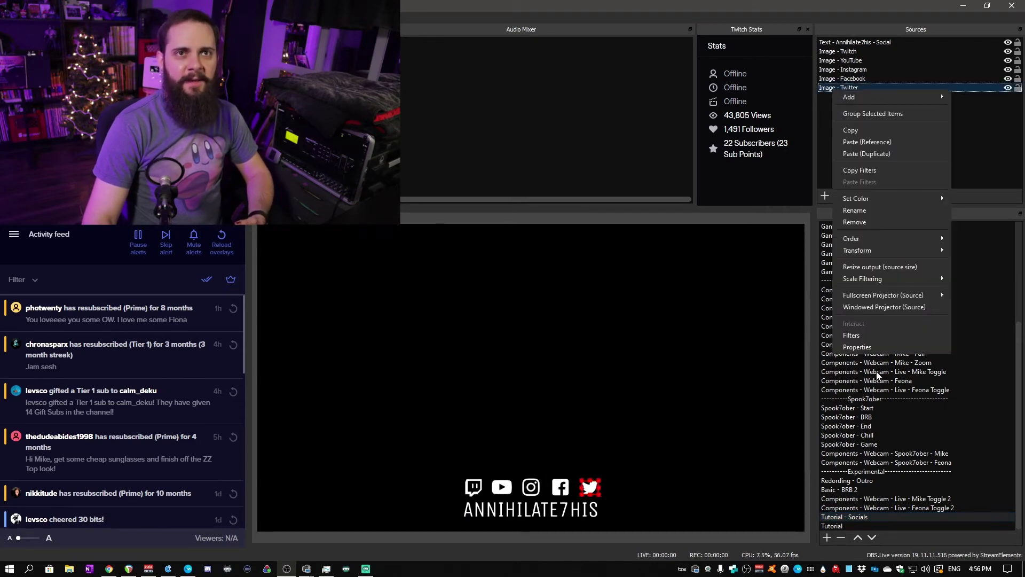
pyautogui.click(864, 337)
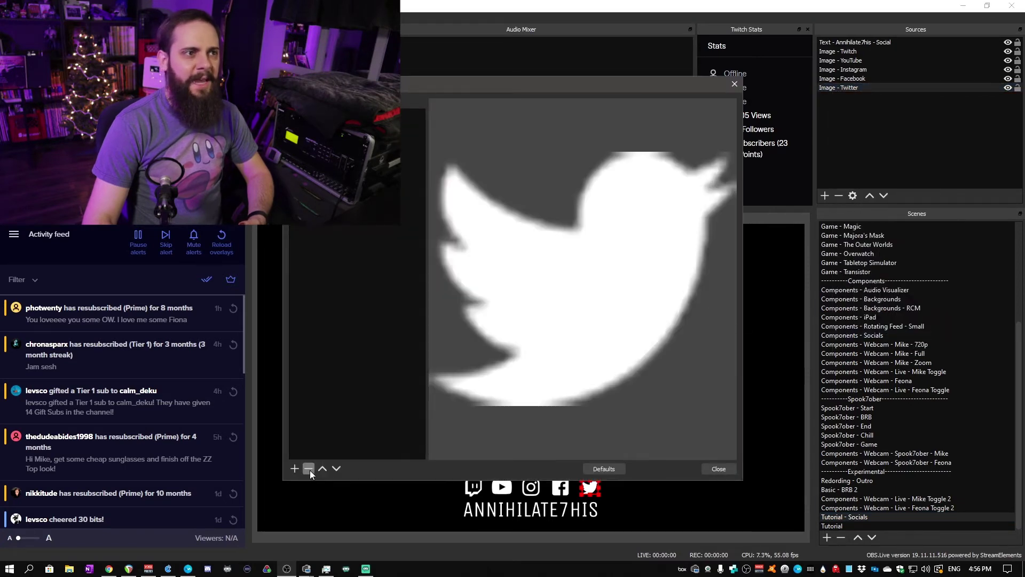
pyautogui.click(295, 469)
pyautogui.click(332, 329)
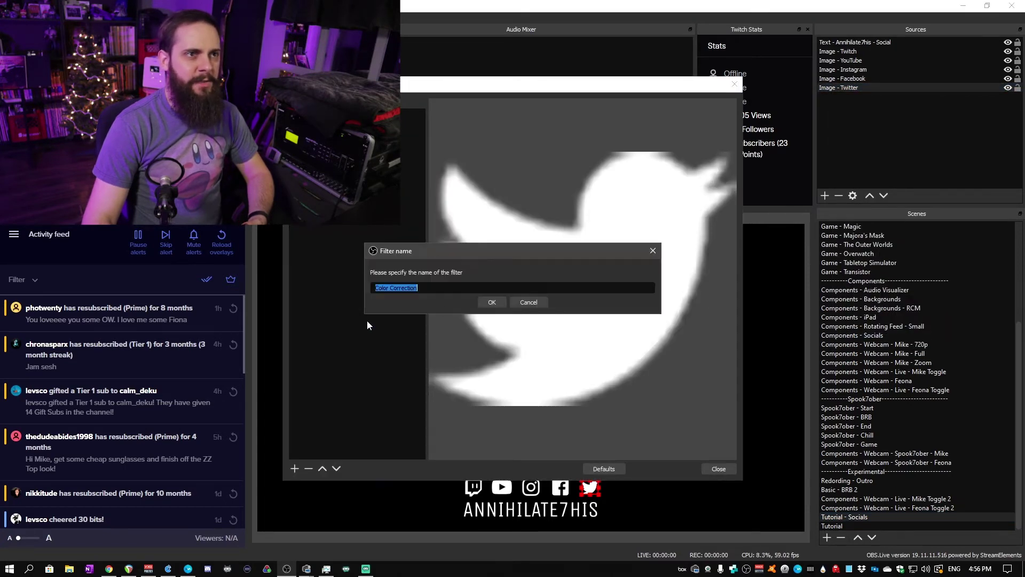
pyautogui.click(498, 302)
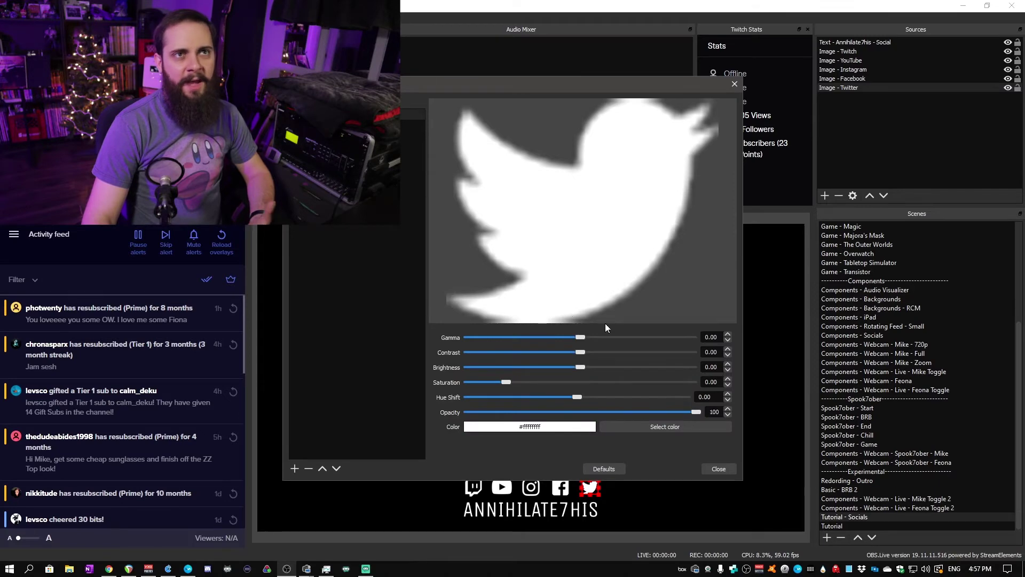
# Step: Set the color of the Twitter icon's Color Correction filter to blue and close the filter settings
pyautogui.click(656, 426)
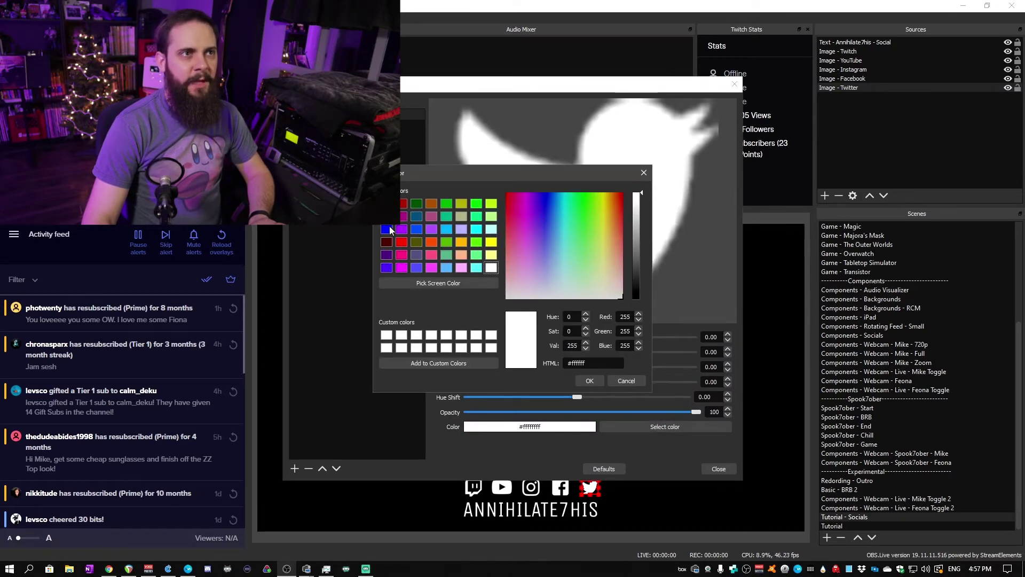
pyautogui.click(389, 230)
pyautogui.click(590, 379)
pyautogui.click(719, 469)
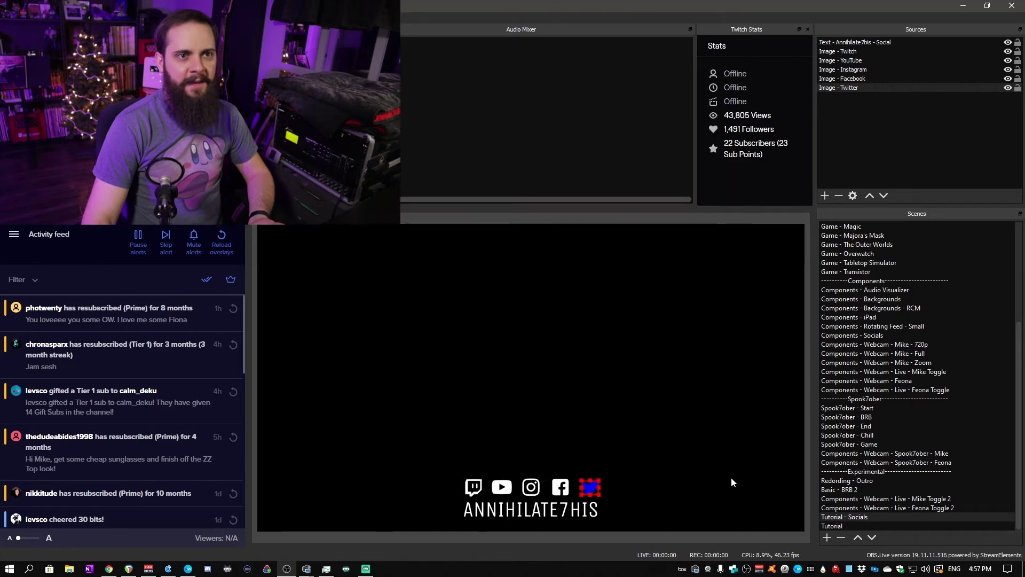
pyautogui.click(694, 510)
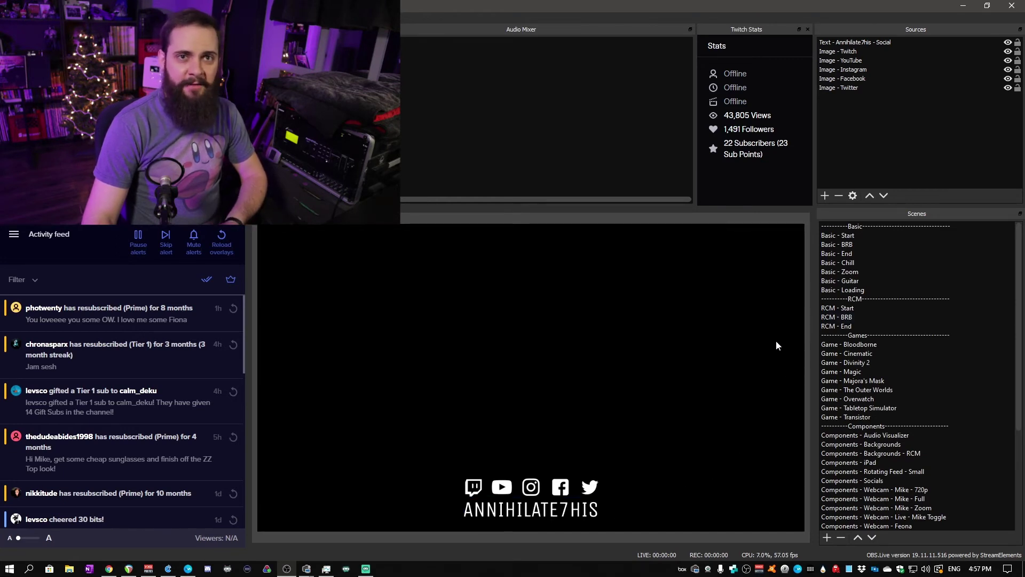
# Step: Switch to the Basic - BRB scene and add the existing Tutorial - Socials scene to it as a visible source
pyautogui.click(849, 245)
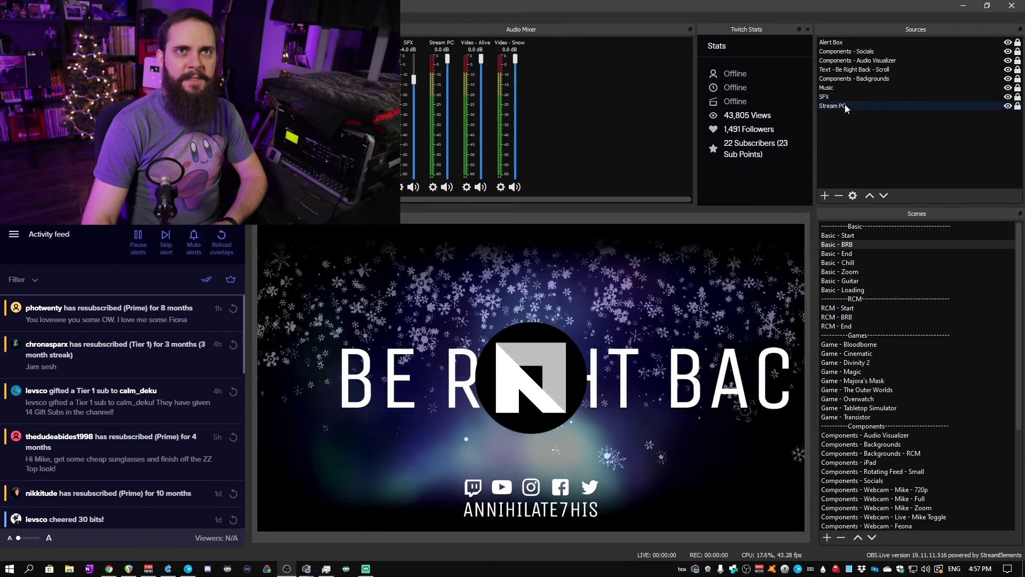
pyautogui.click(851, 51)
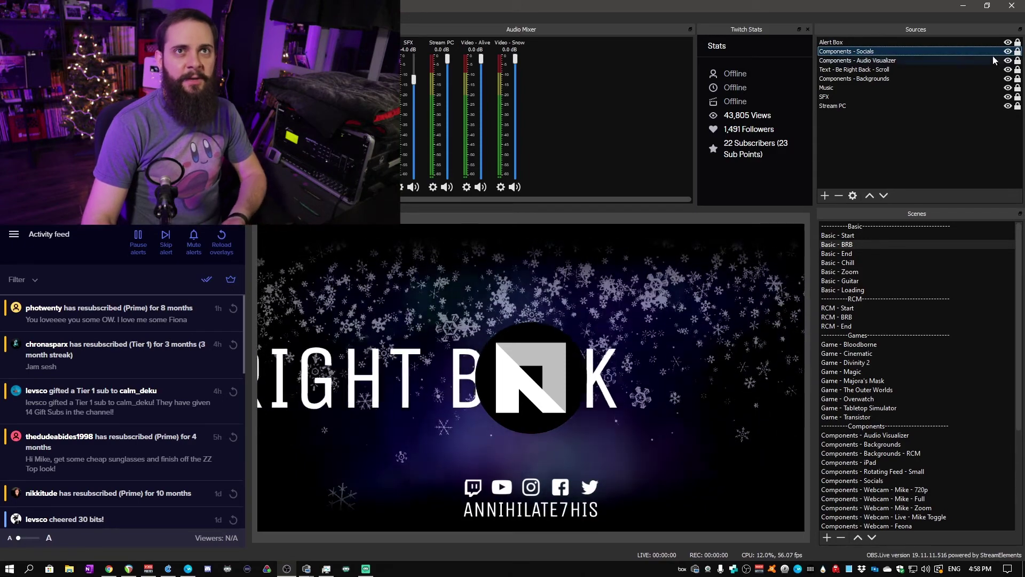
pyautogui.click(825, 196)
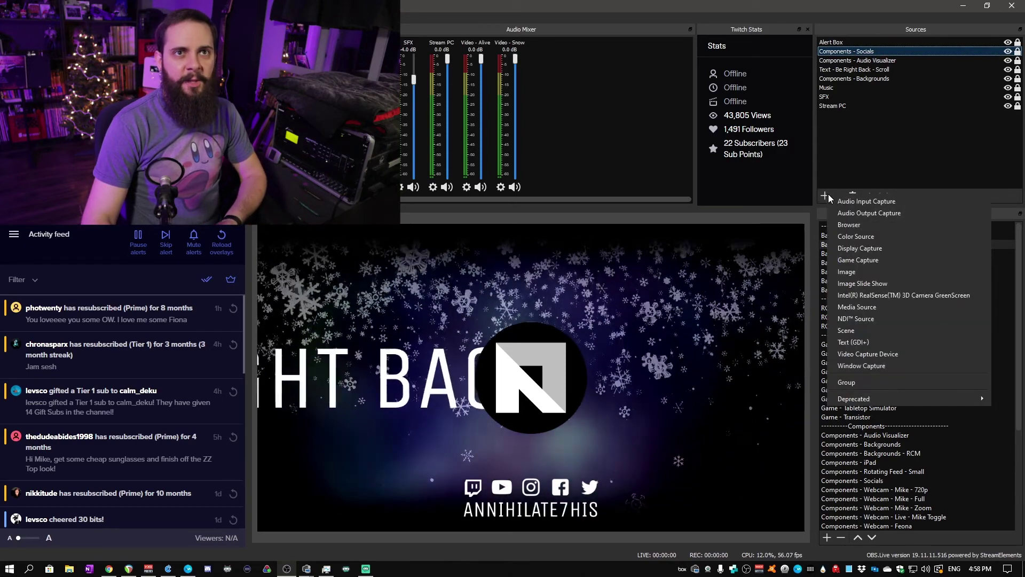
pyautogui.click(862, 331)
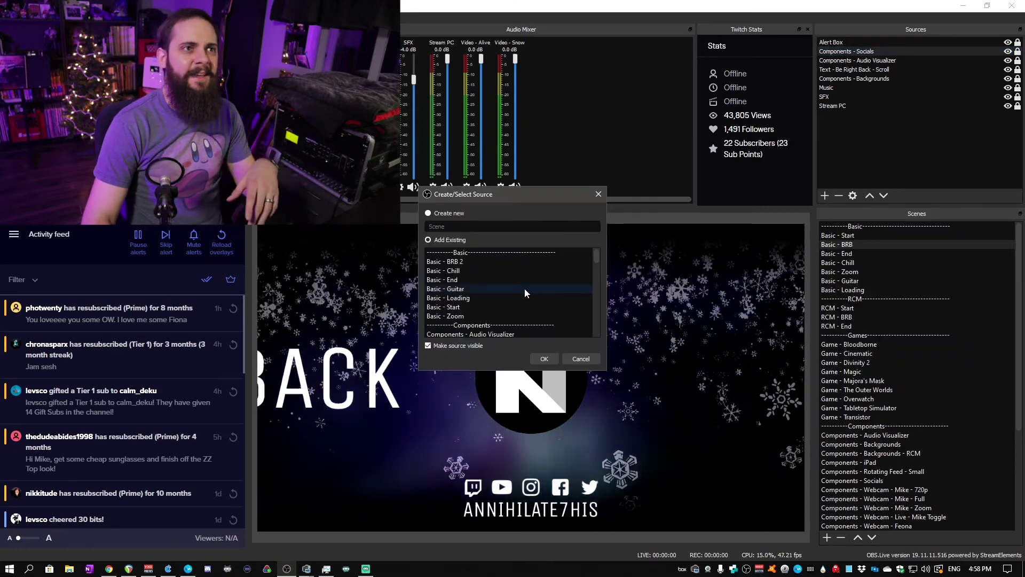
pyautogui.scroll(-3, 524, 289)
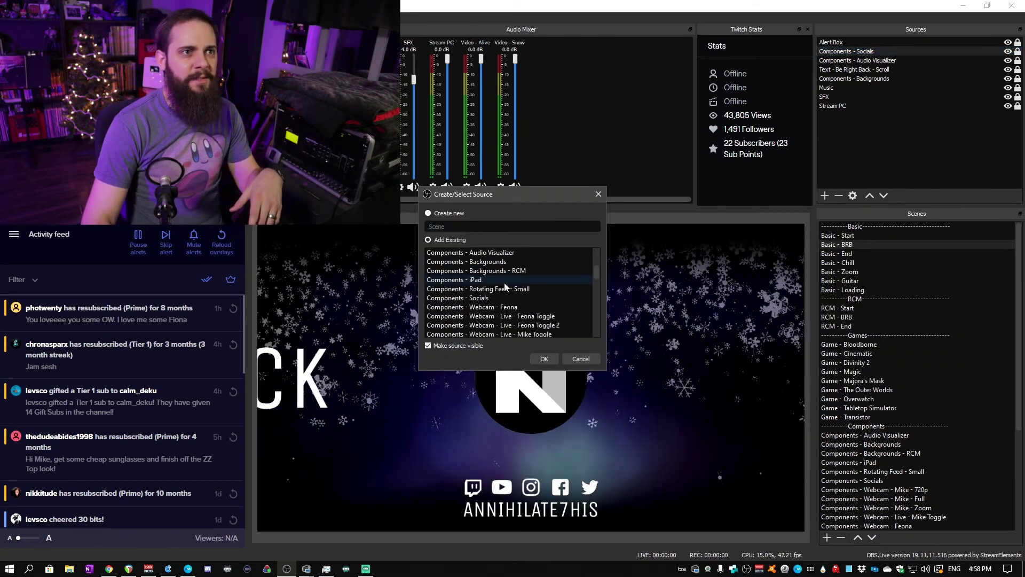
pyautogui.scroll(-1, 504, 283)
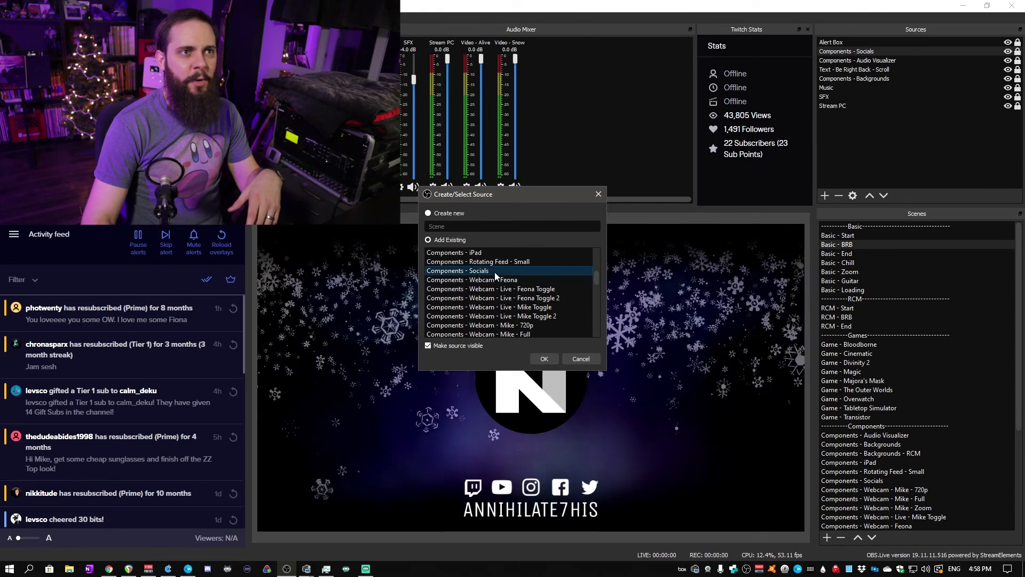
pyautogui.scroll(-3, 553, 312)
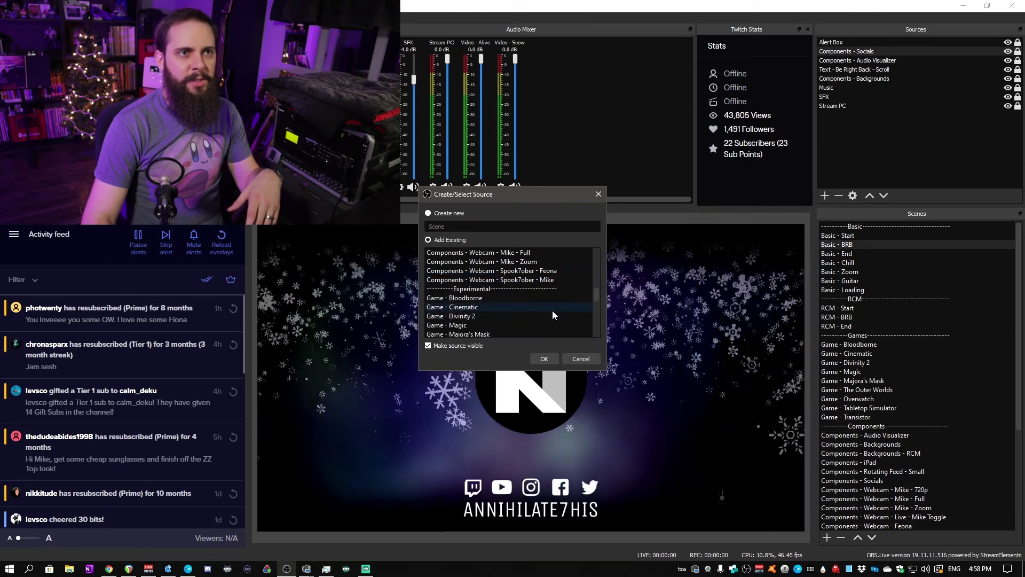
pyautogui.scroll(-8, 550, 313)
pyautogui.click(498, 325)
pyautogui.click(542, 359)
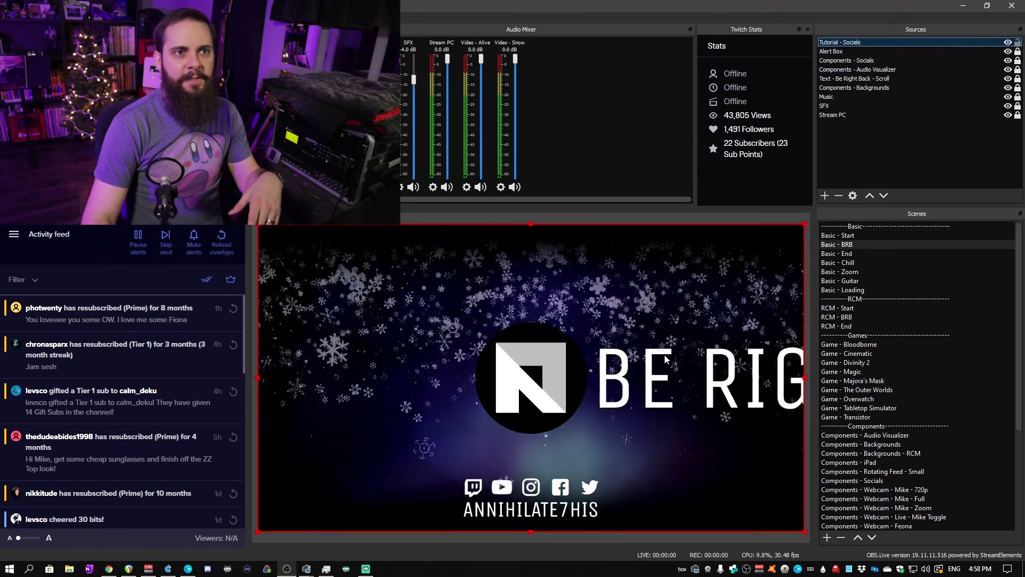
pyautogui.moveTo(665, 358); pyautogui.dragTo(693, 362)
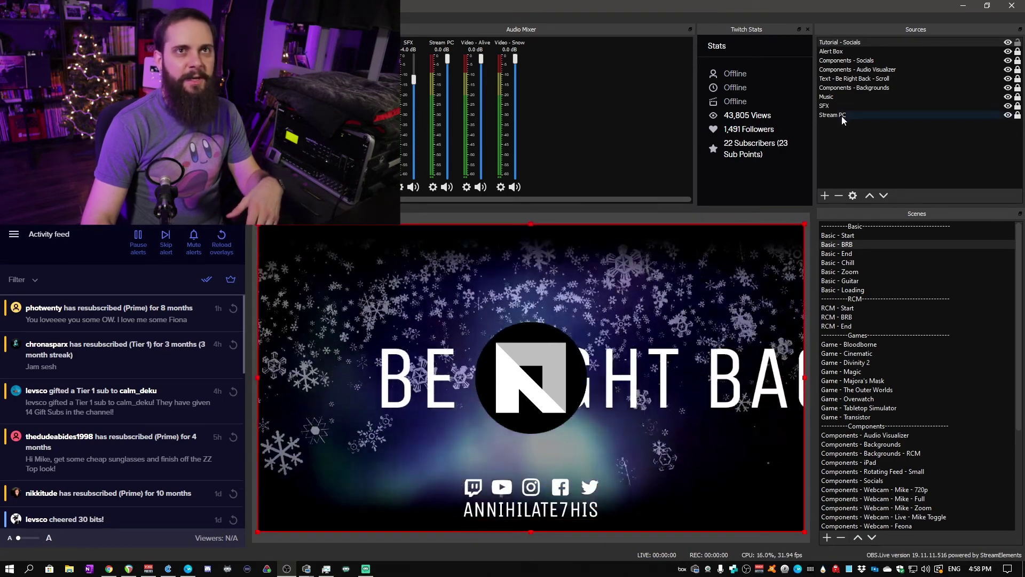
# Step: Remove the Tutorial - Socials source from the Basic - BRB scene
pyautogui.click(839, 195)
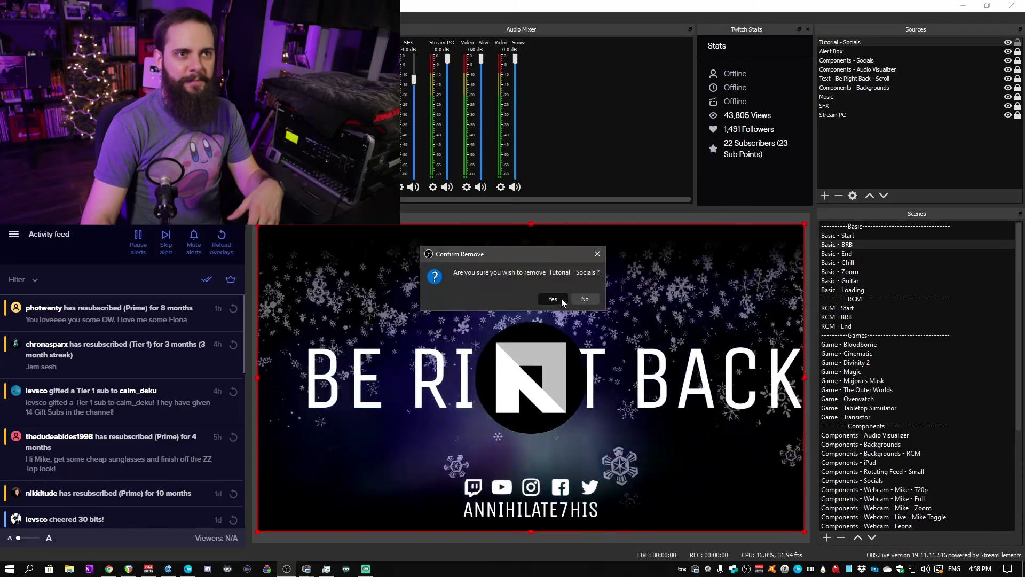